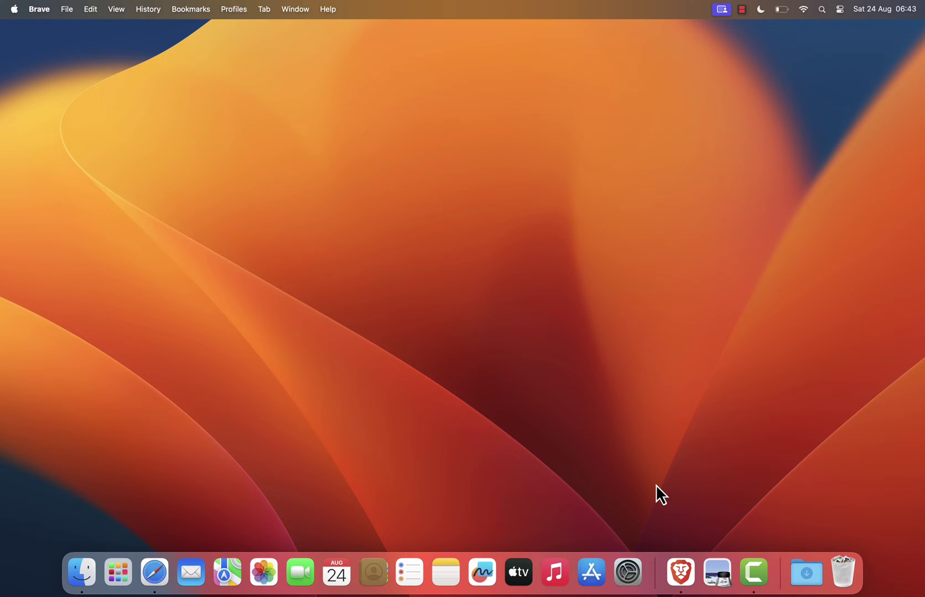
# Search Google in Brave for 'download FL Studio 21' using the address-bar suggestion.
pyautogui.click(681, 575)
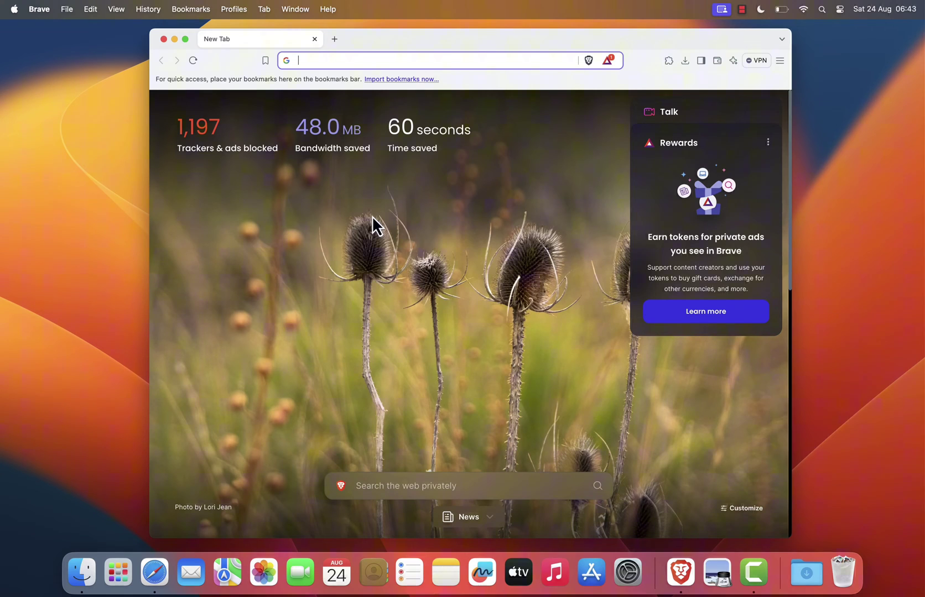
pyautogui.write('Down')
pyautogui.press('Return')
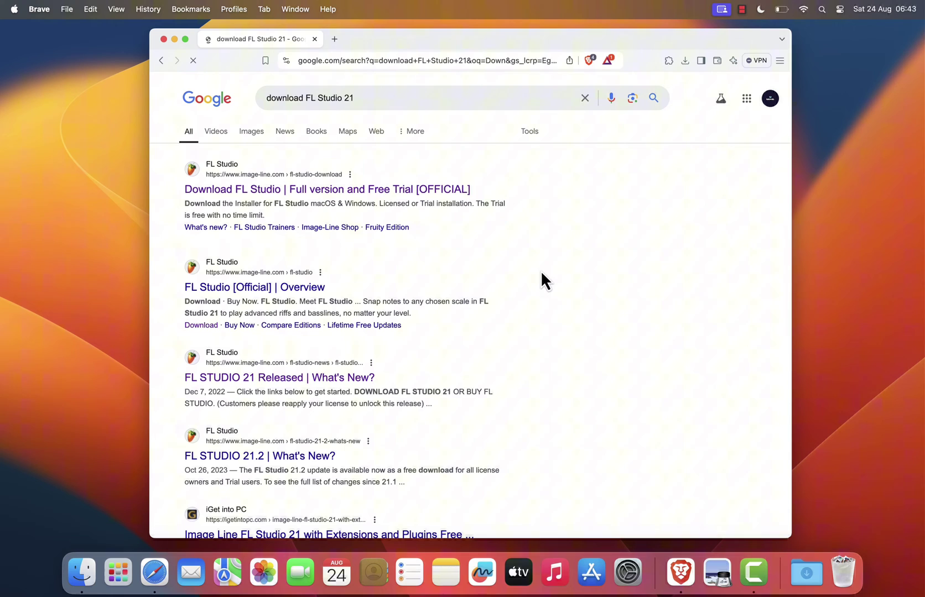
# Open the official Image-Line FL Studio download page and check its full URL.
pyautogui.click(291, 191)
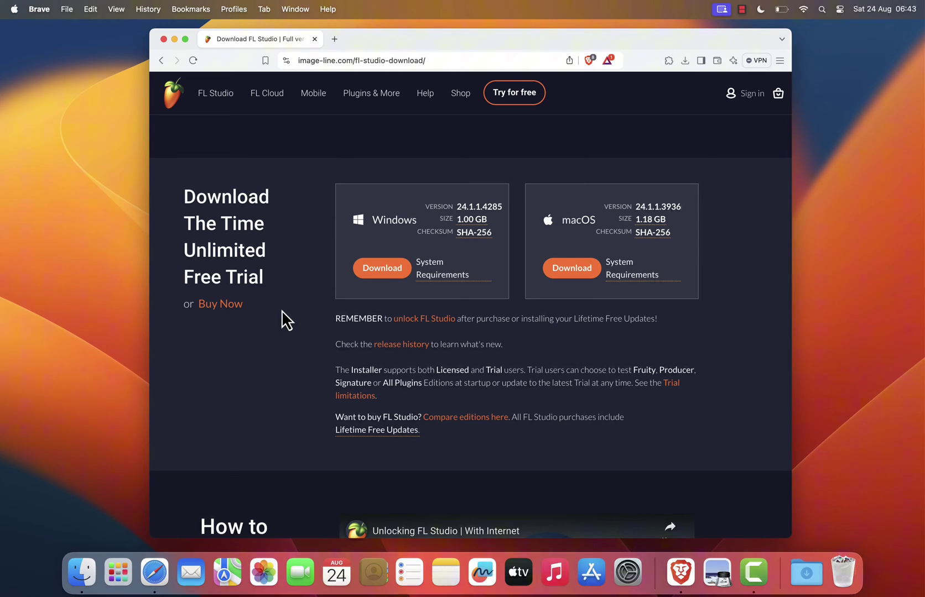
pyautogui.click(381, 60)
pyautogui.click(381, 61)
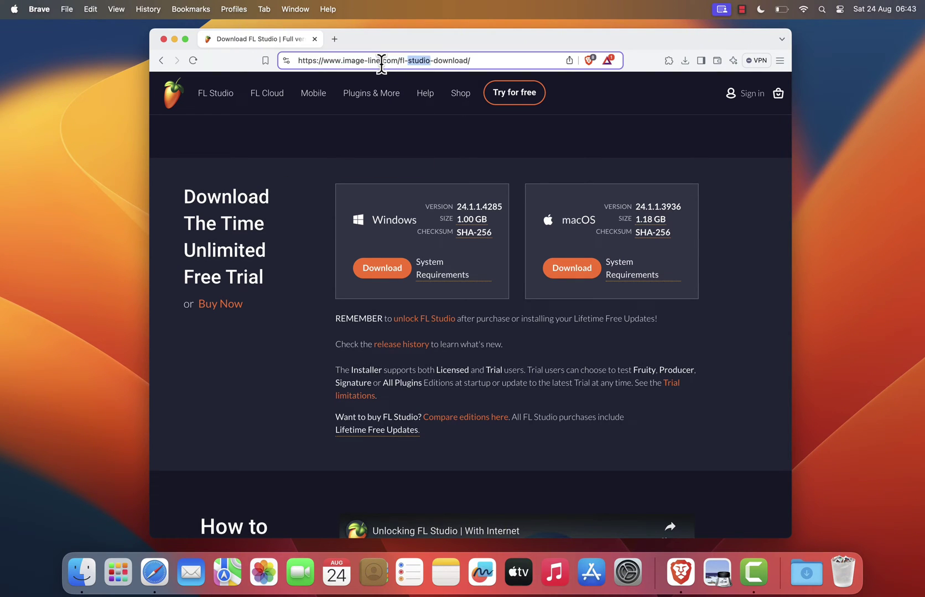
pyautogui.press('cmd+a')
pyautogui.click(309, 239)
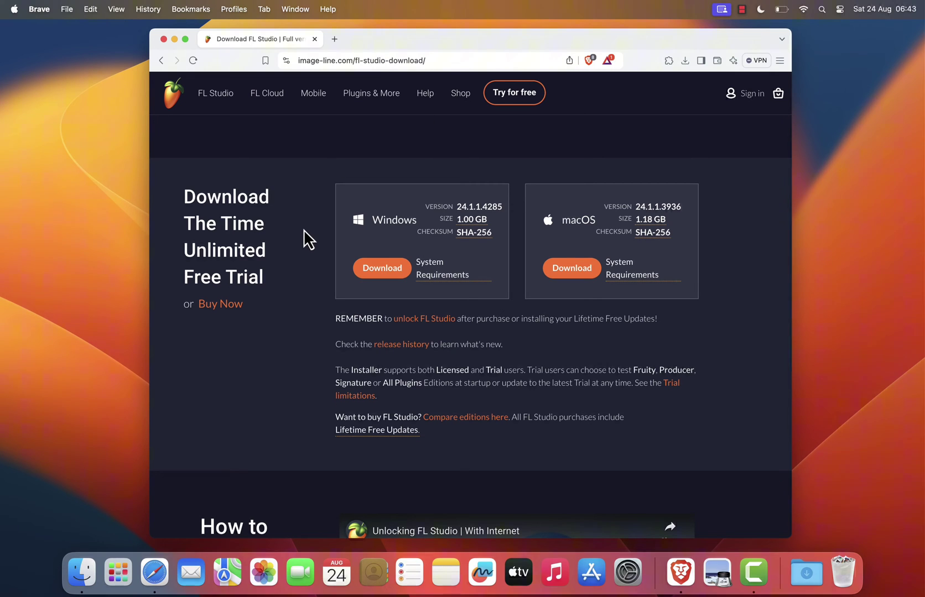
# Download the macOS installer flstudio_mac_24.1.1.3936.dmg, saving it to Downloads under its suggested name.
pyautogui.click(587, 280)
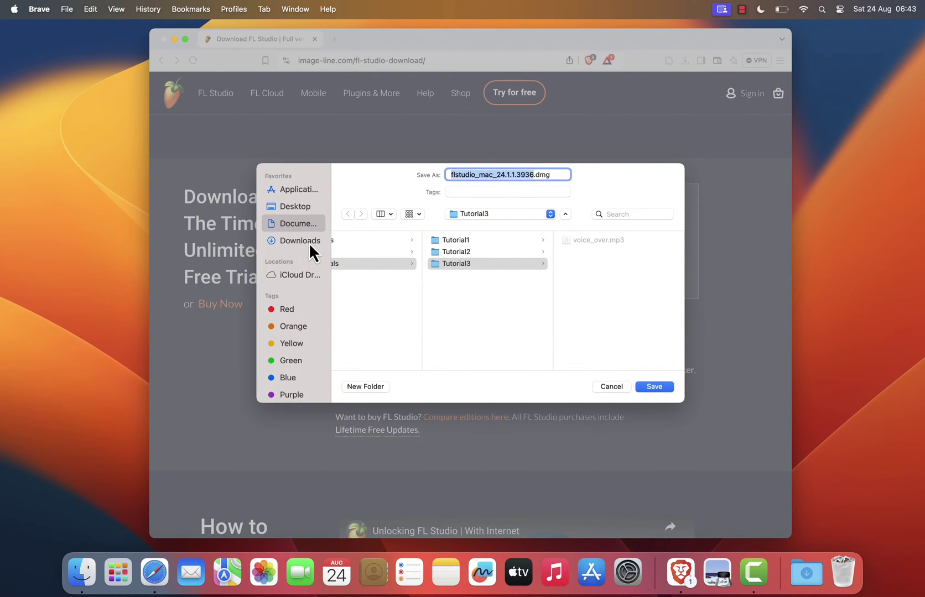
pyautogui.click(299, 241)
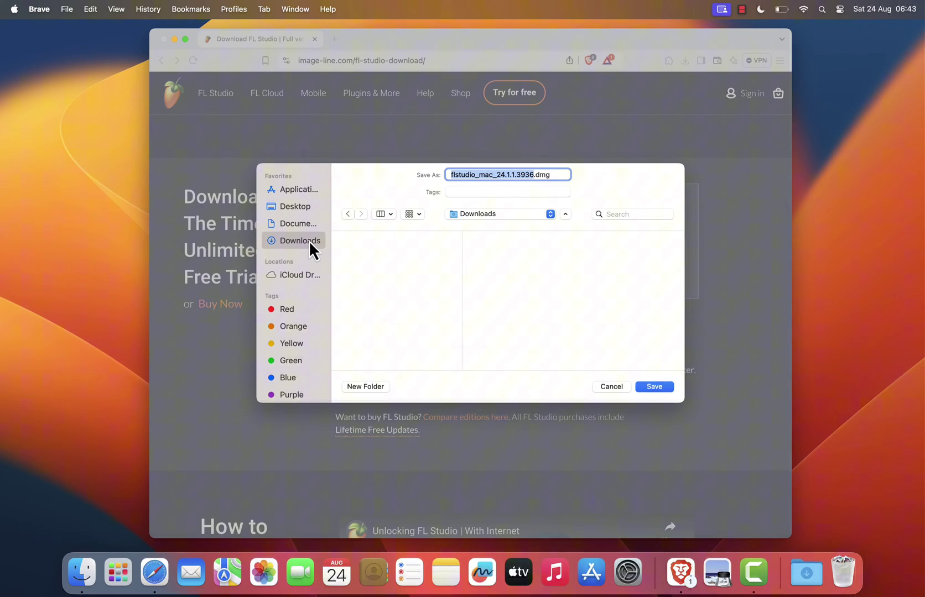
pyautogui.click(556, 174)
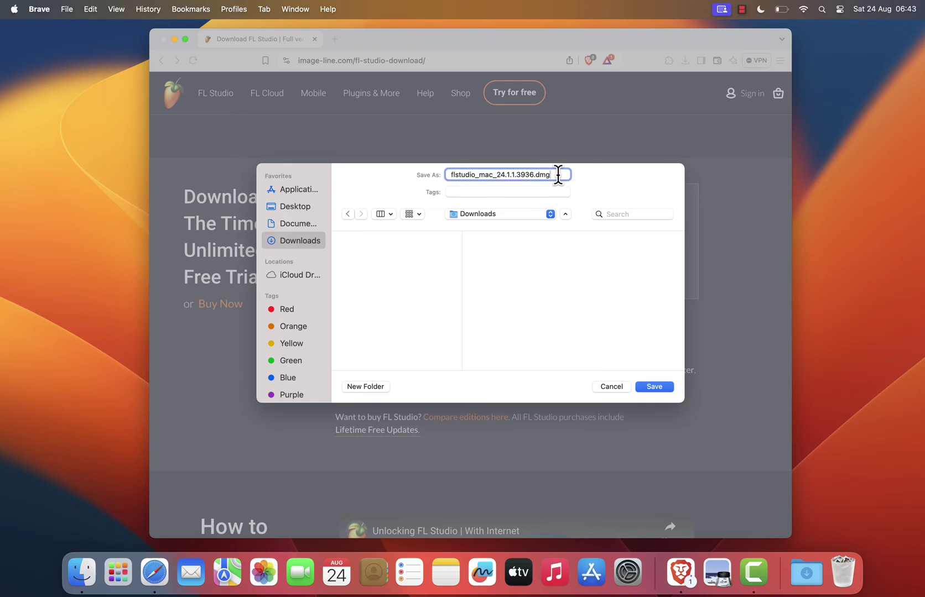
pyautogui.click(656, 386)
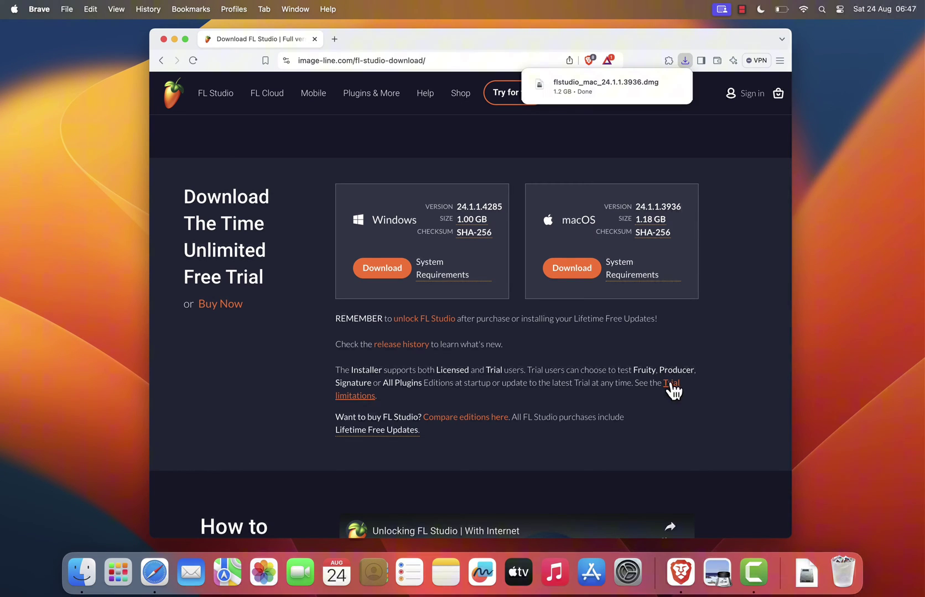
# Reveal the downloaded .dmg in Finder, close Brave, centre the FL Studio disk window, and minimise Downloads.
pyautogui.click(656, 85)
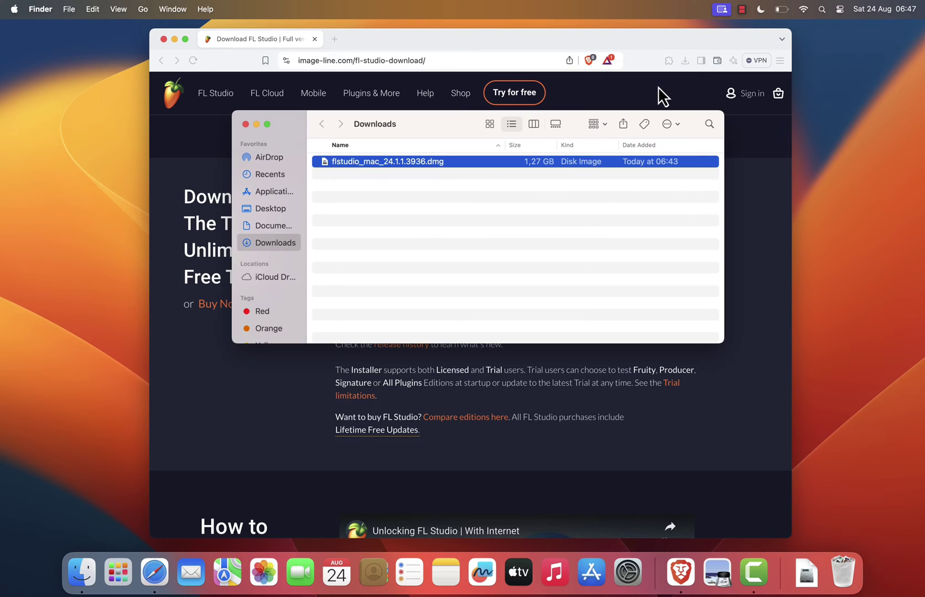
pyautogui.click(314, 38)
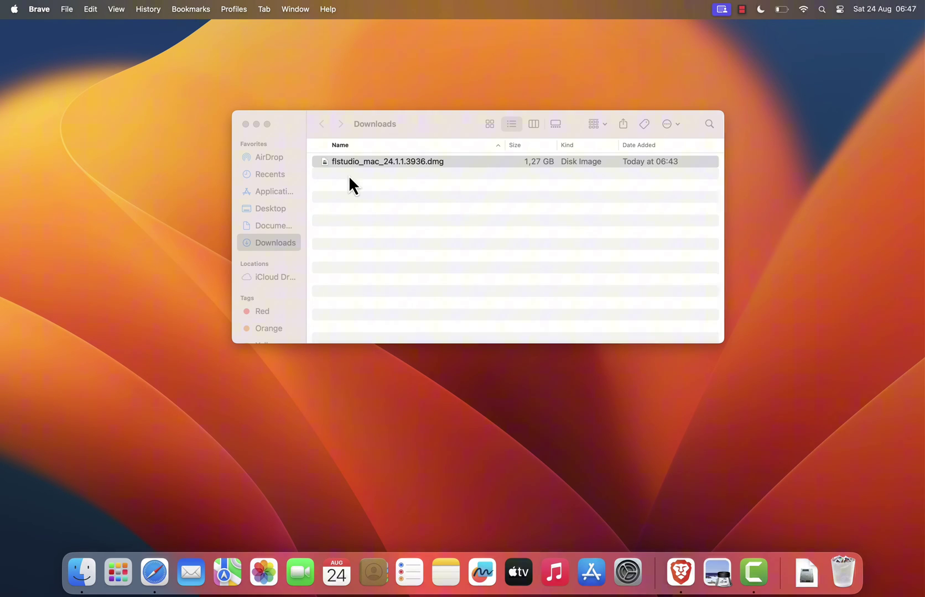
pyautogui.click(381, 232)
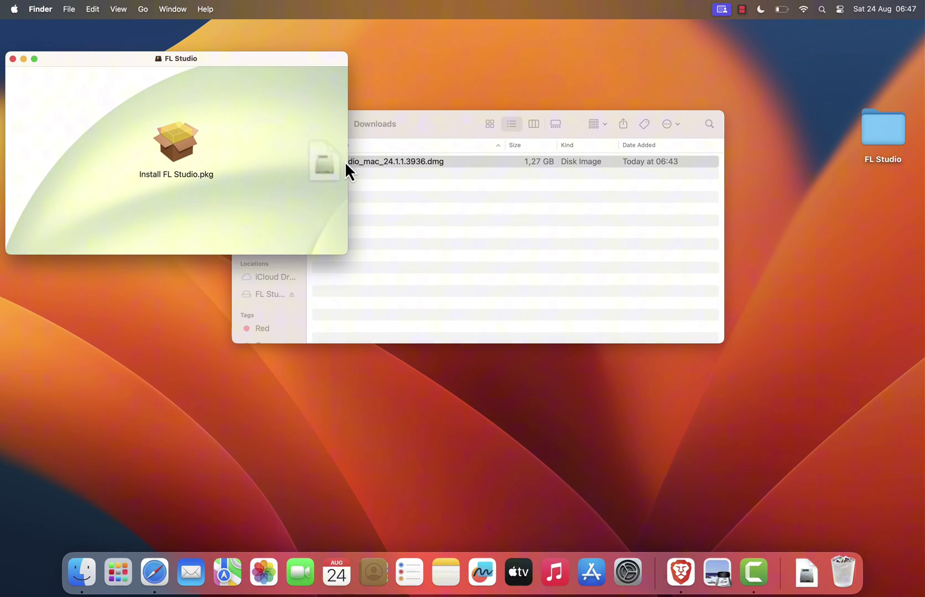
pyautogui.moveTo(274, 62); pyautogui.dragTo(573, 148)
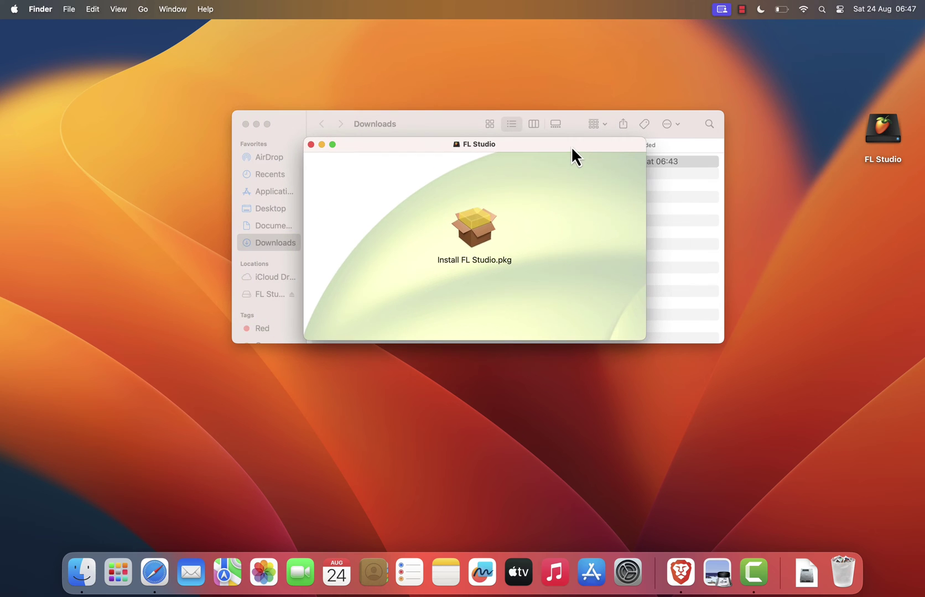
pyautogui.click(256, 124)
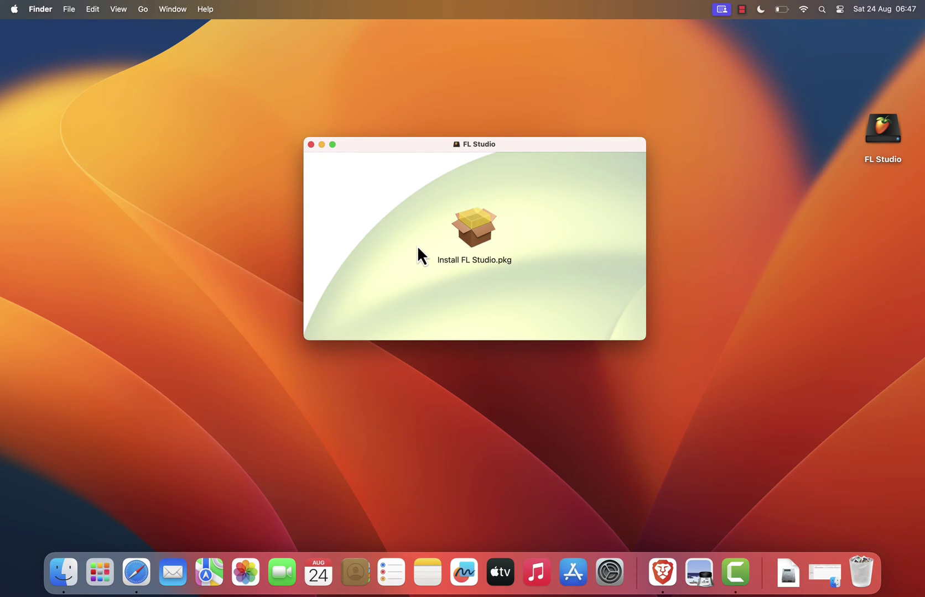
# Launch Install FL Studio.pkg and continue through the package and OS checks to the licence.
pyautogui.doubleClick(478, 227)
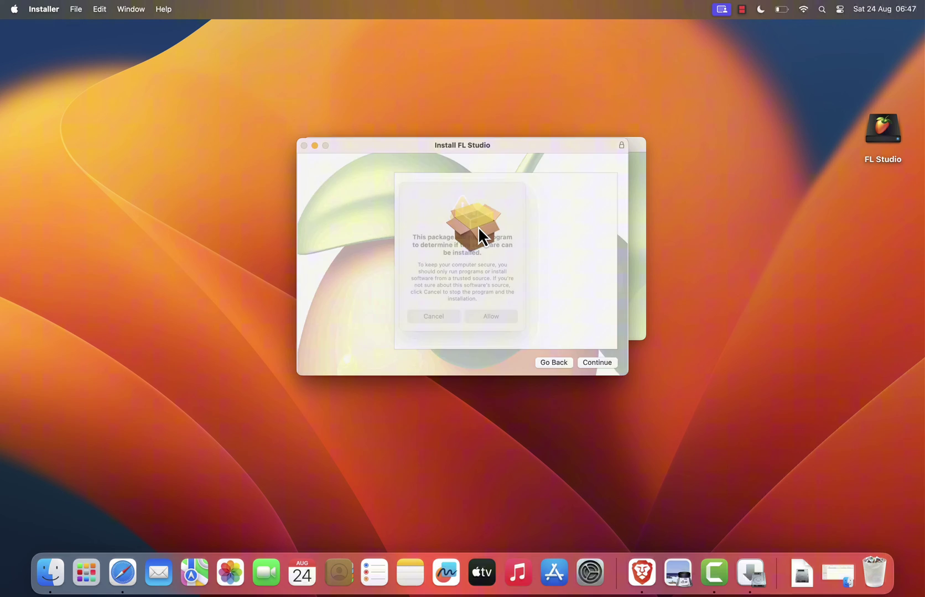
pyautogui.click(492, 323)
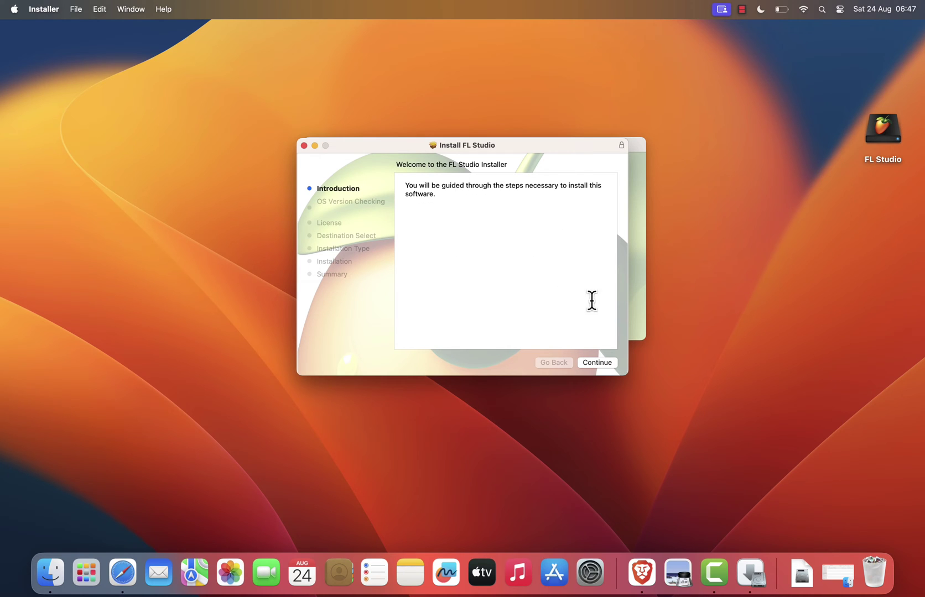
pyautogui.click(602, 363)
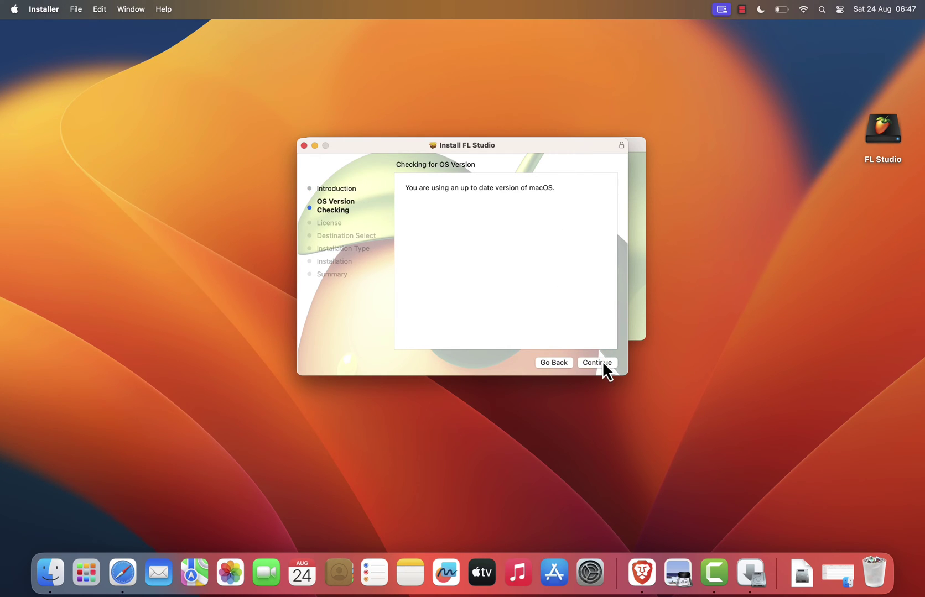
pyautogui.click(602, 363)
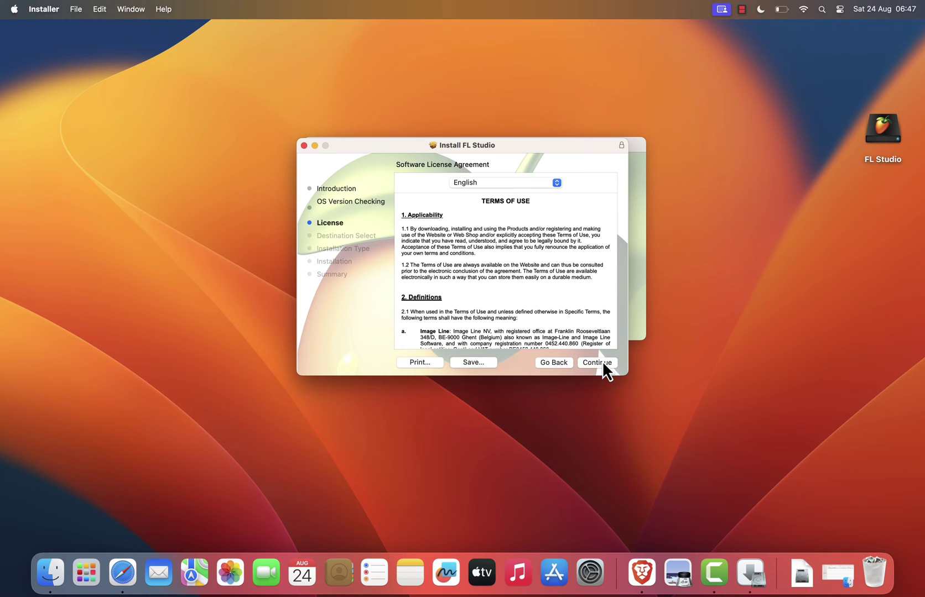
# Agree to the licence and start the 2,83 GB standard install on Macintosh HD.
pyautogui.scroll(-5, 556, 282)
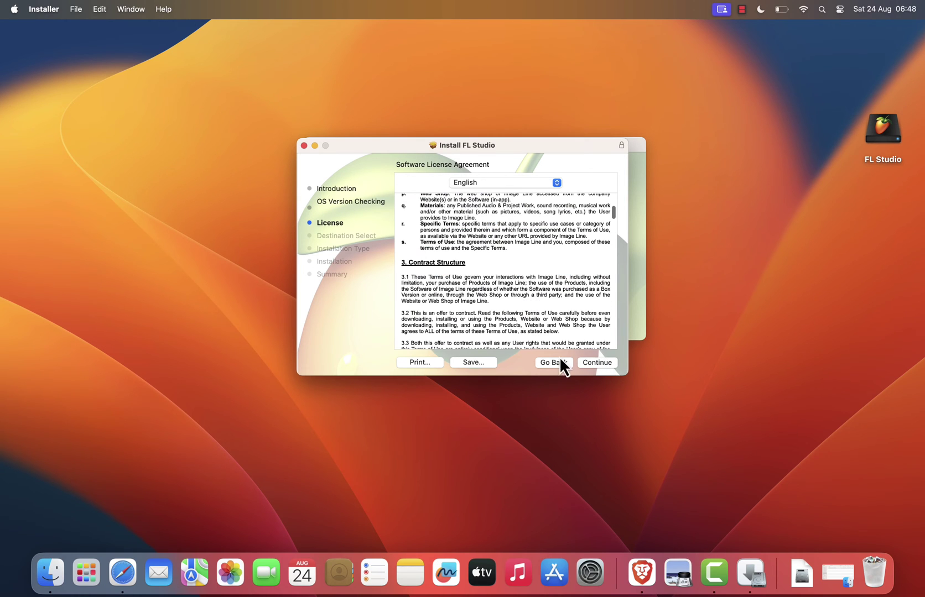
pyautogui.click(603, 363)
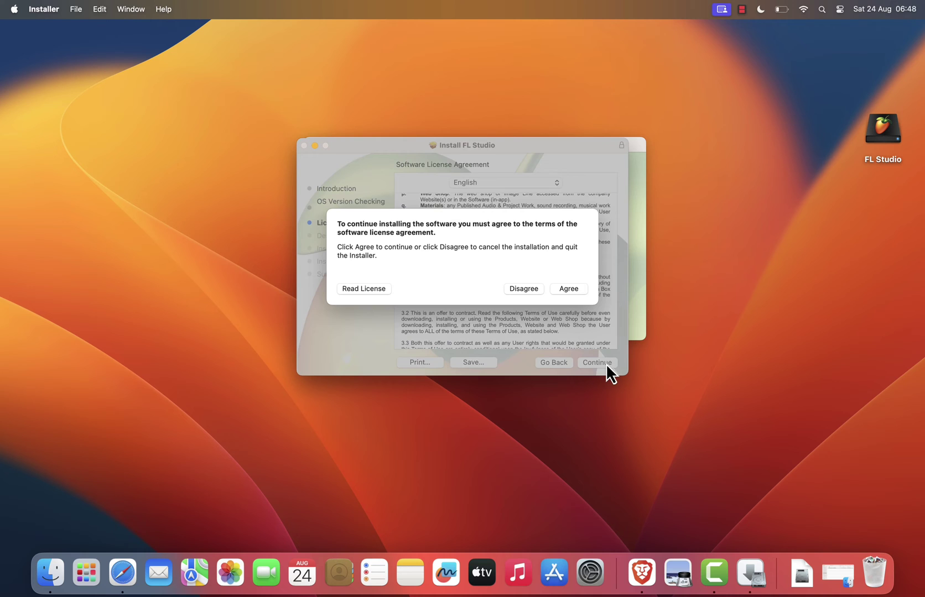
pyautogui.click(568, 288)
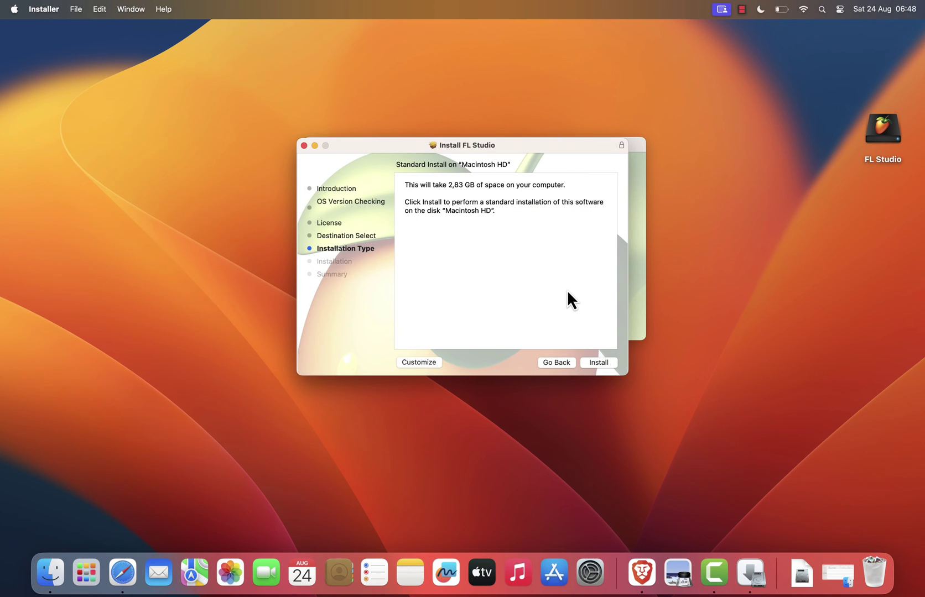
pyautogui.click(599, 362)
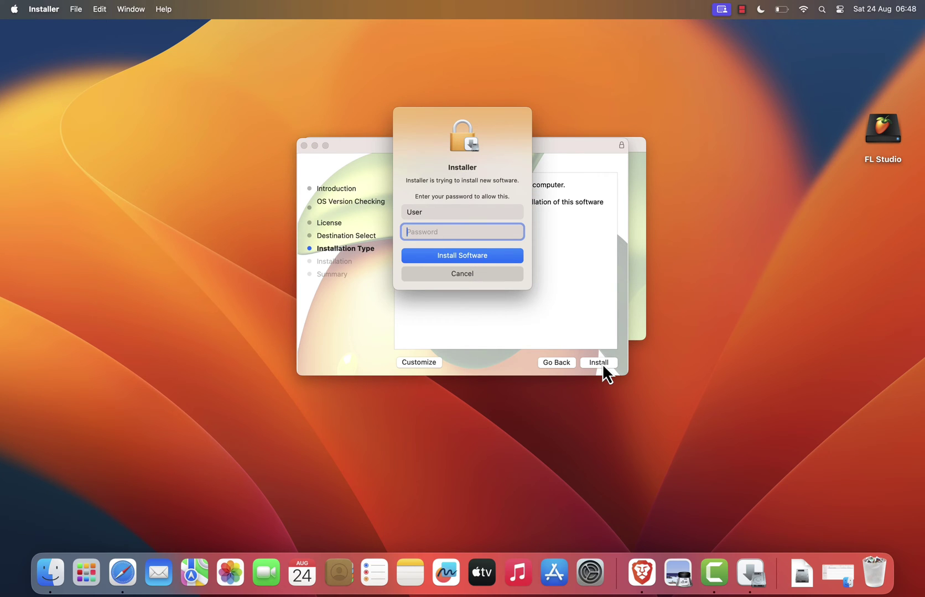
# Authorize with the admin password, close the finished installer, and move the installer to the Trash.
pyautogui.write('••••')
pyautogui.click(508, 256)
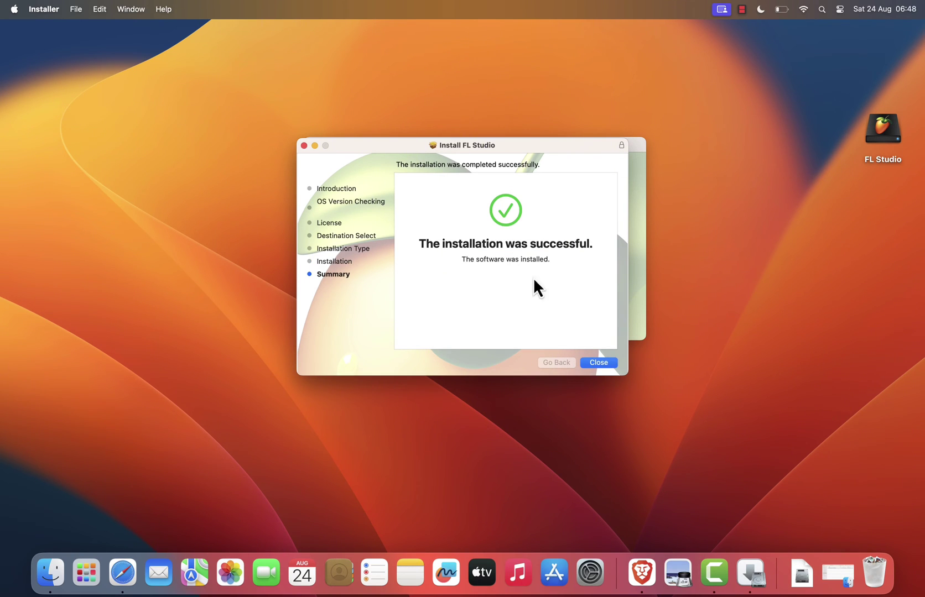
pyautogui.click(607, 363)
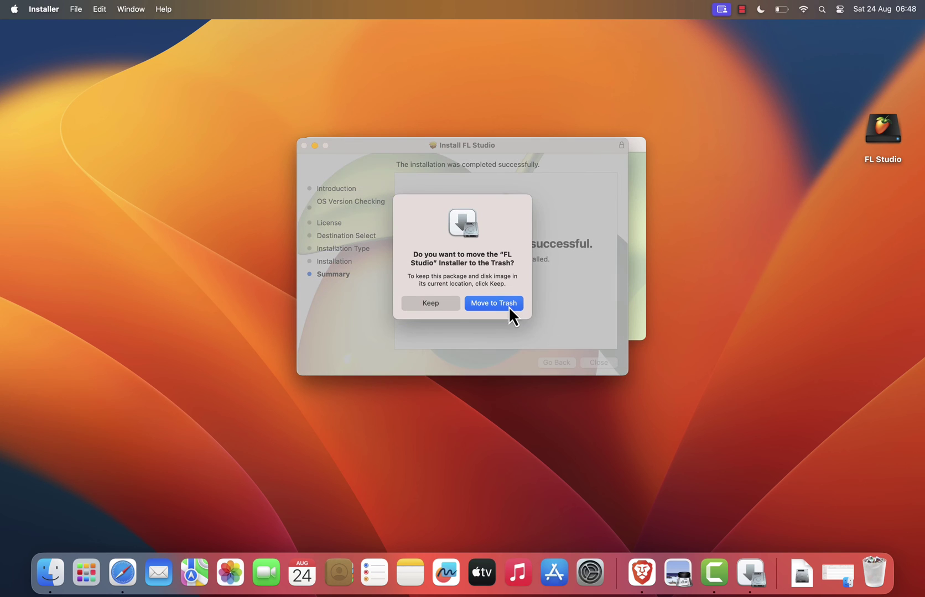
pyautogui.click(508, 306)
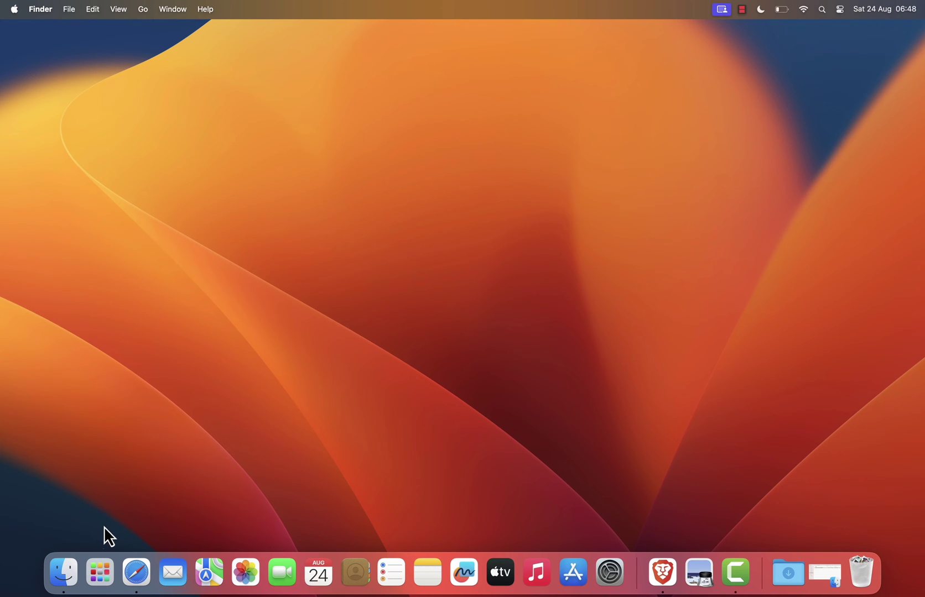
# Launch FL Studio 2024 from the Applications folder in Finder.
pyautogui.click(65, 572)
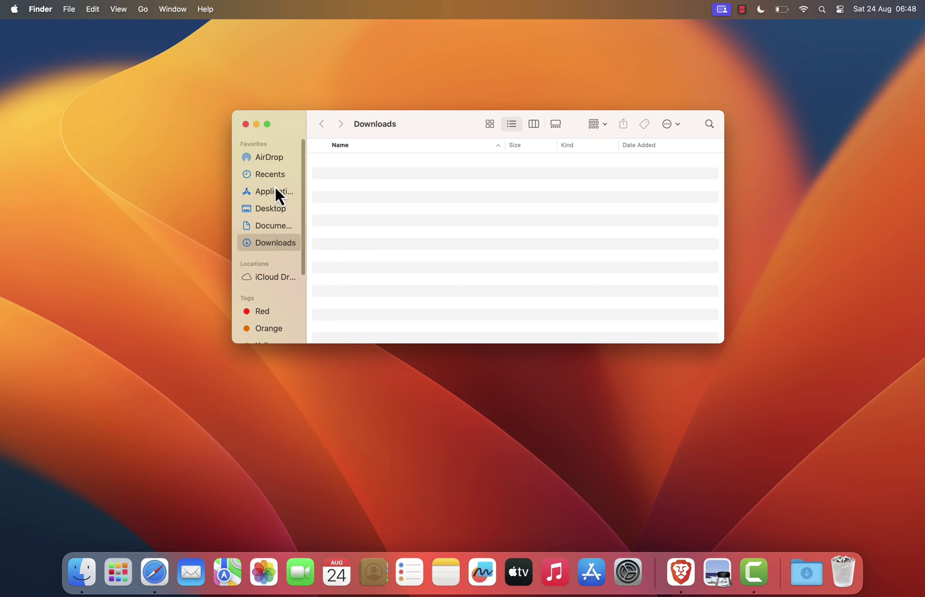
pyautogui.click(275, 194)
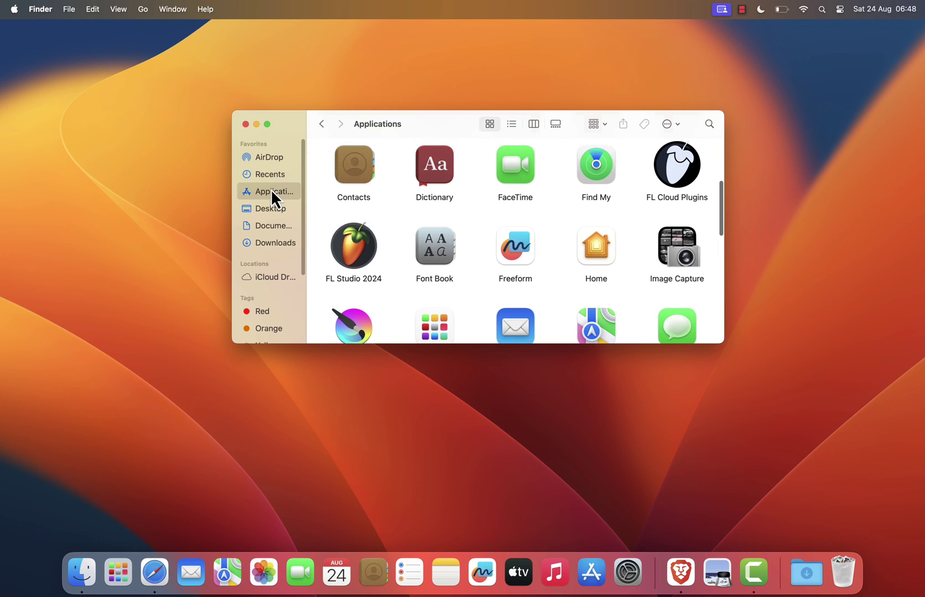
pyautogui.doubleClick(357, 241)
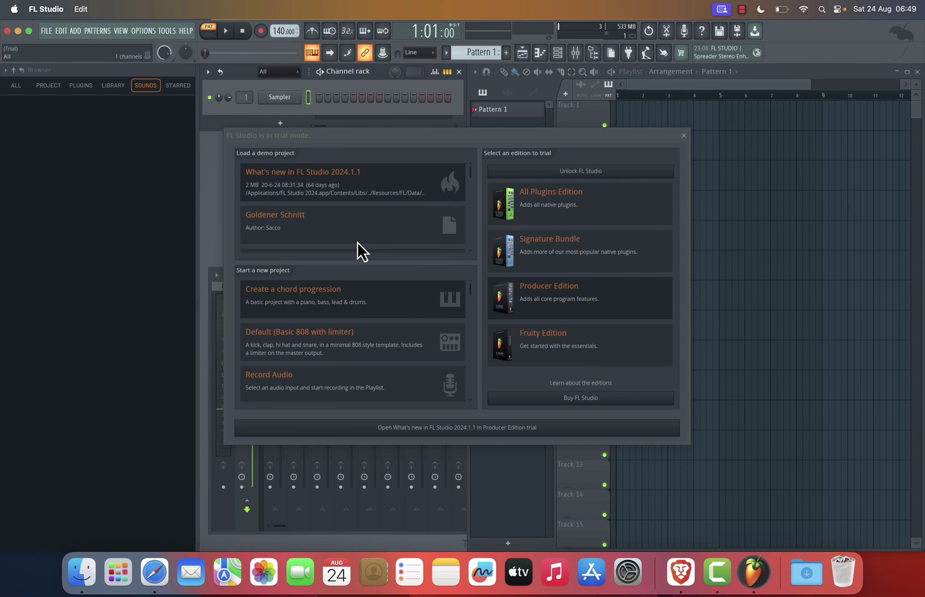
# Close the 'FL Studio is in trial mode' start window.
pyautogui.click(685, 137)
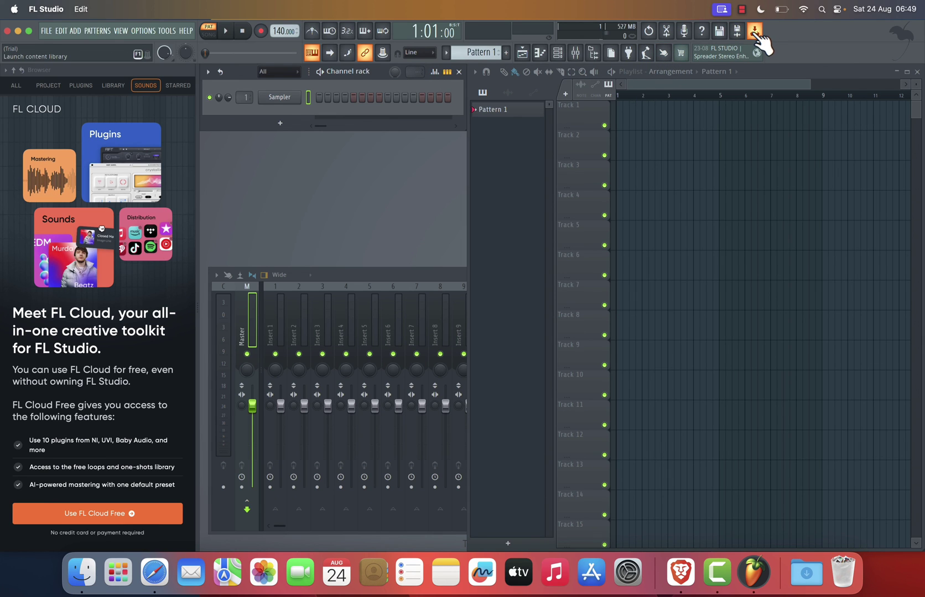
# Maximise the playlist and drag the song position to 1:05:04.
pyautogui.click(906, 72)
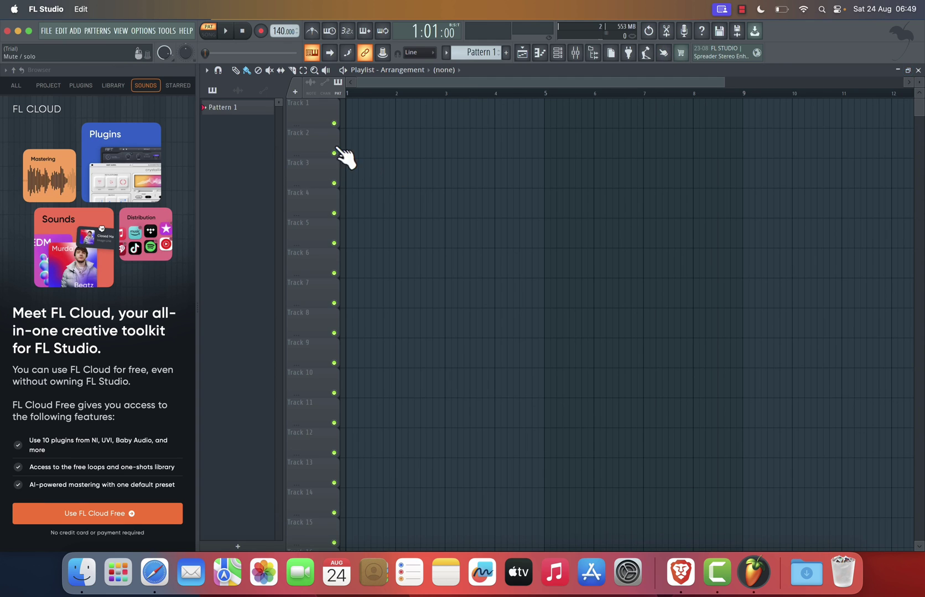
pyautogui.scroll(-1, 145, 384)
pyautogui.scroll(1, 144, 384)
pyautogui.moveTo(210, 54); pyautogui.dragTo(229, 53)
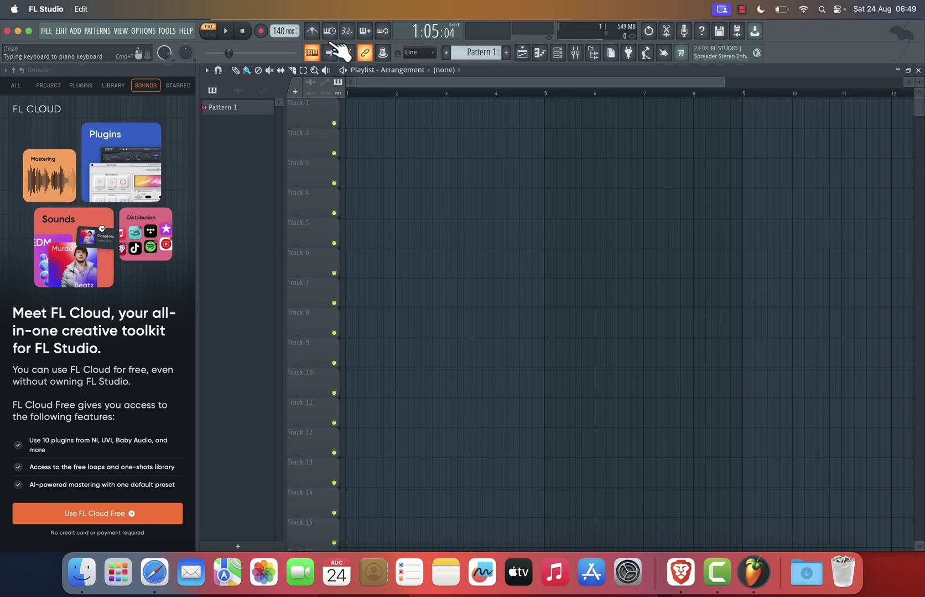
# Keep snap set to Line and start renaming Pattern 1.
pyautogui.click(423, 52)
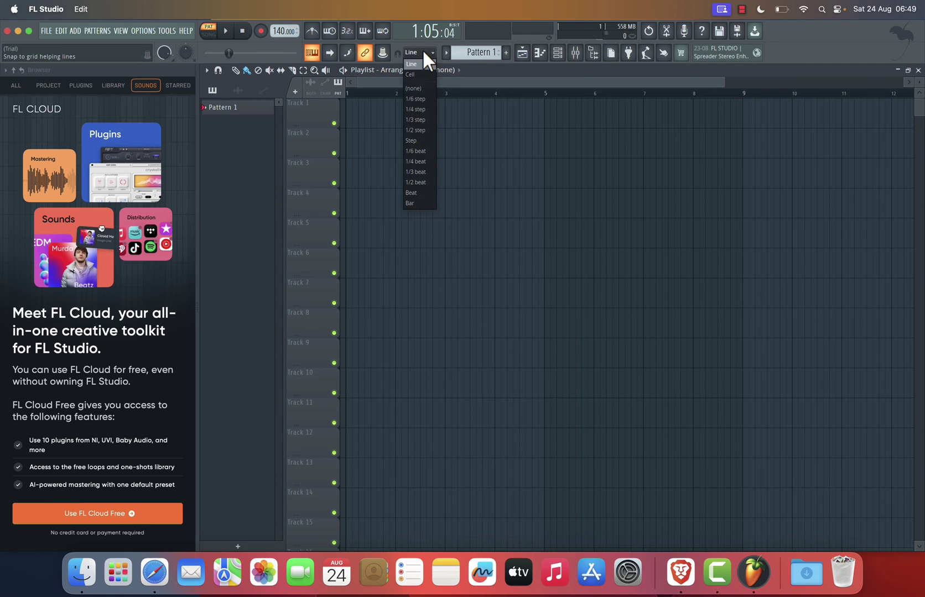
pyautogui.click(442, 52)
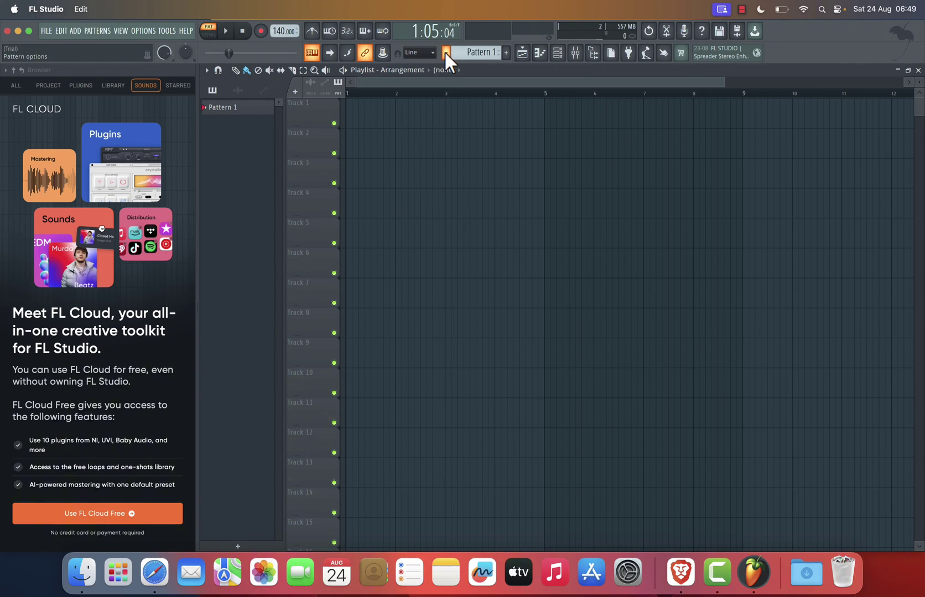
pyautogui.click(505, 52)
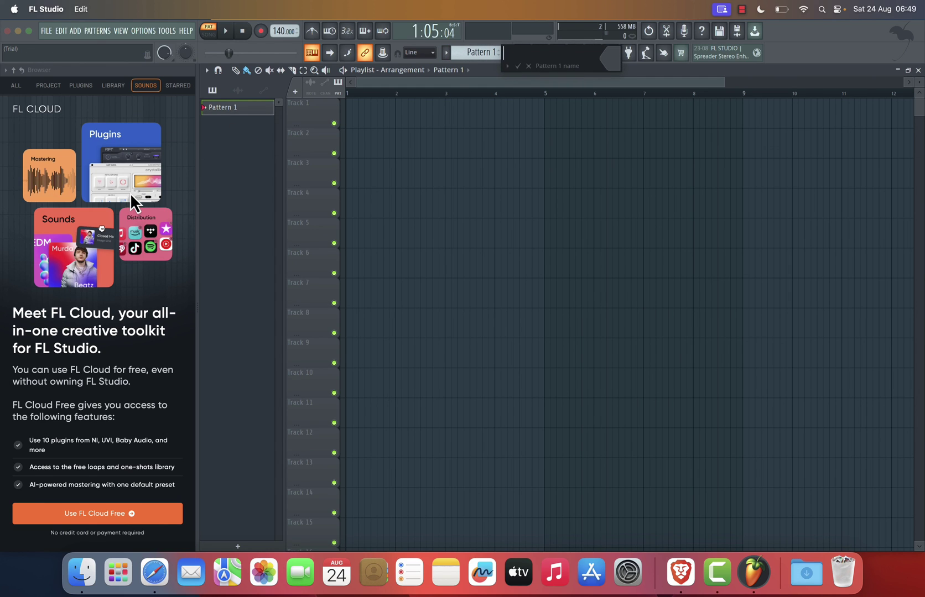